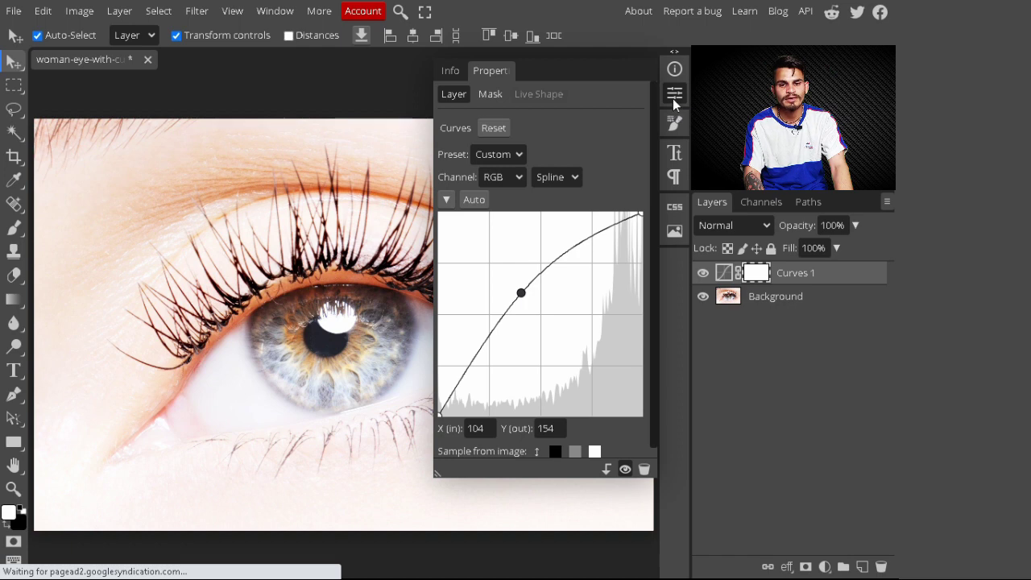
- Invert the Curves 1 layer mask to black so the brightening is hidden across the whole image
click(674, 95)
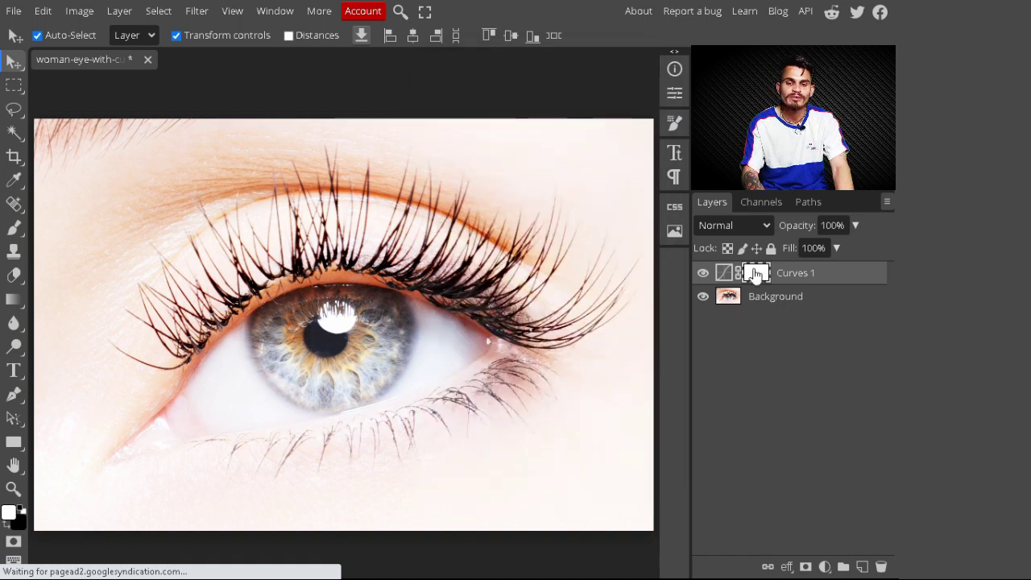
click(756, 275)
key(ctrl+i)
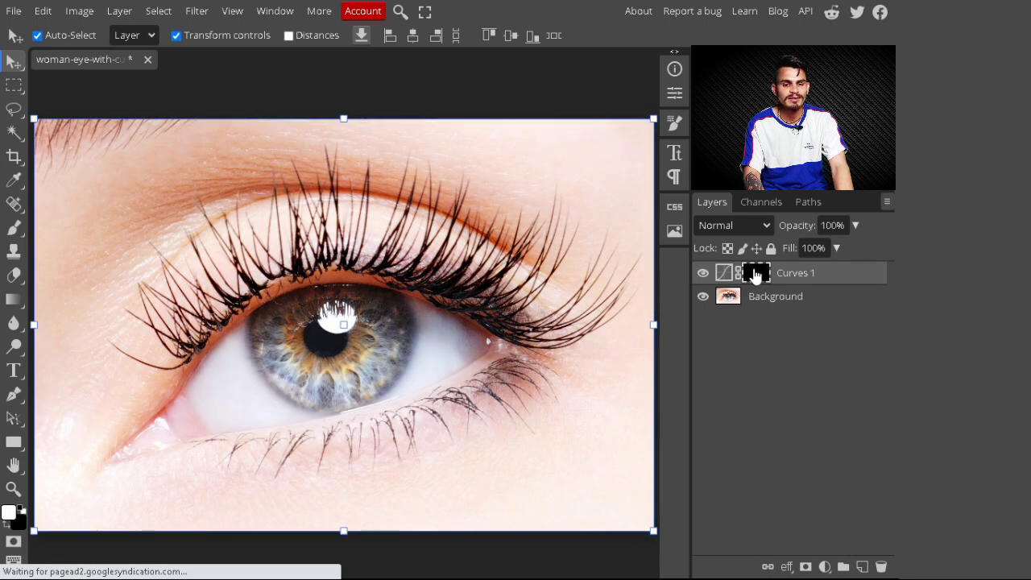
- Set up the Brush tool with the soft round tip at 0% hardness and a size of 1100 px
click(13, 230)
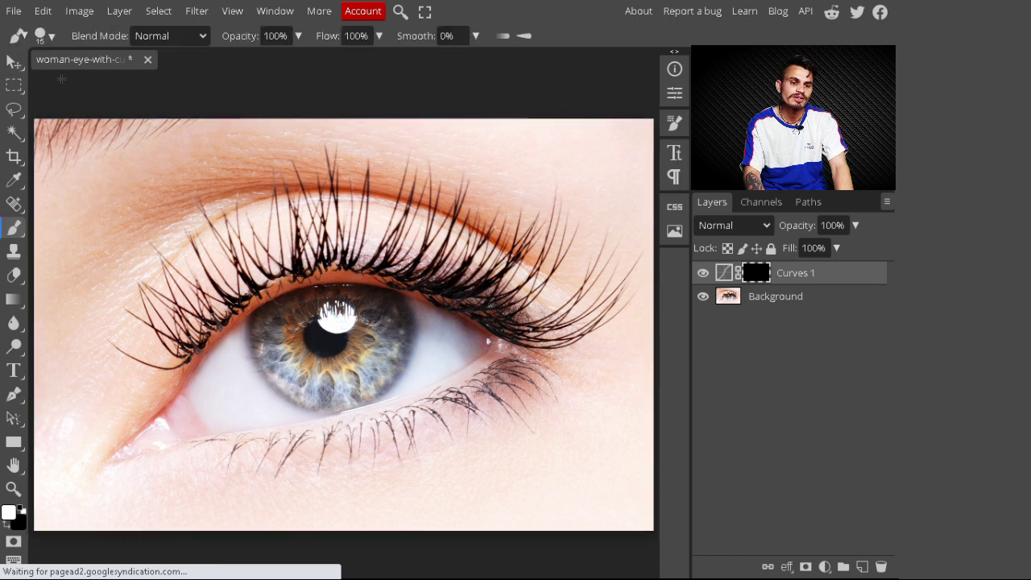
click(48, 37)
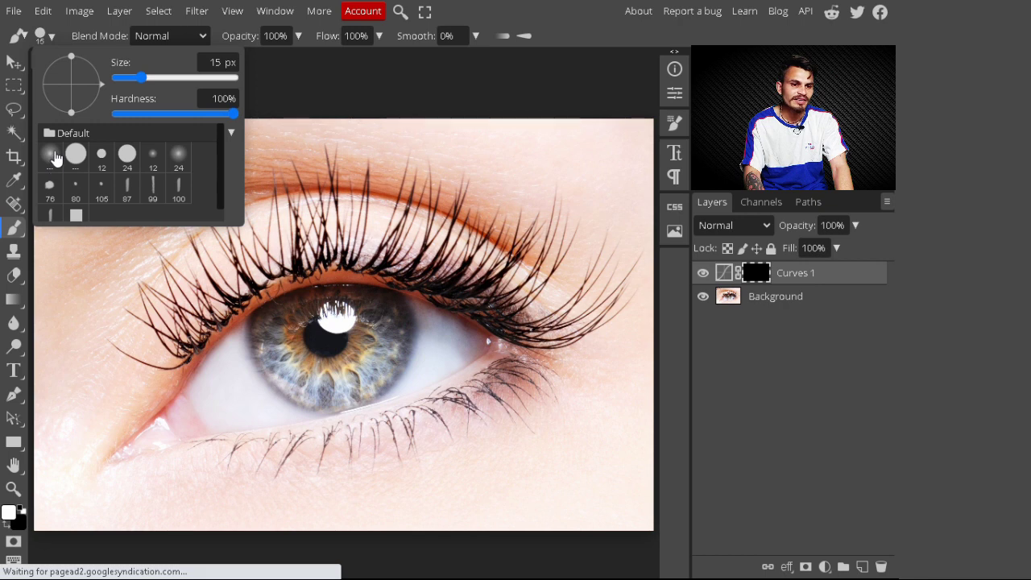
click(55, 158)
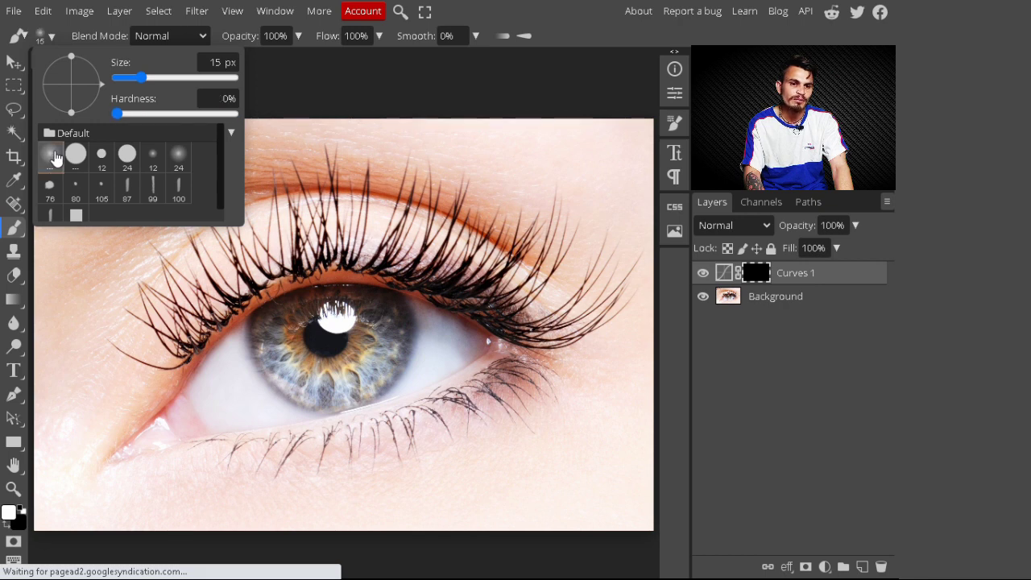
click(52, 36)
key(bracketright)
key(bracketright)
key(bracketright)
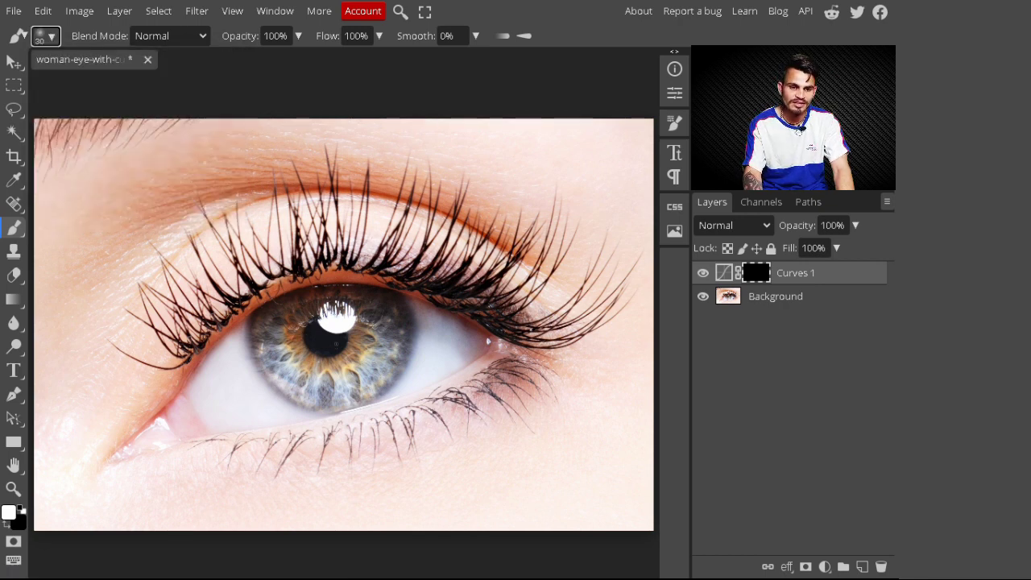
key(bracketright)
key(bracketright)
key(bracketright)
key(bracketright)
key(bracketright)
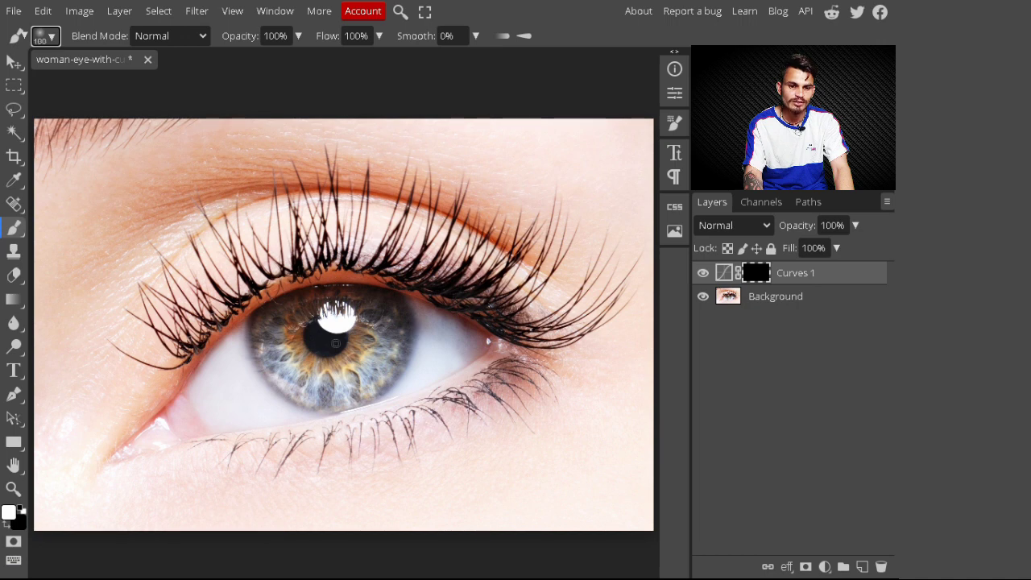
key(bracketright)
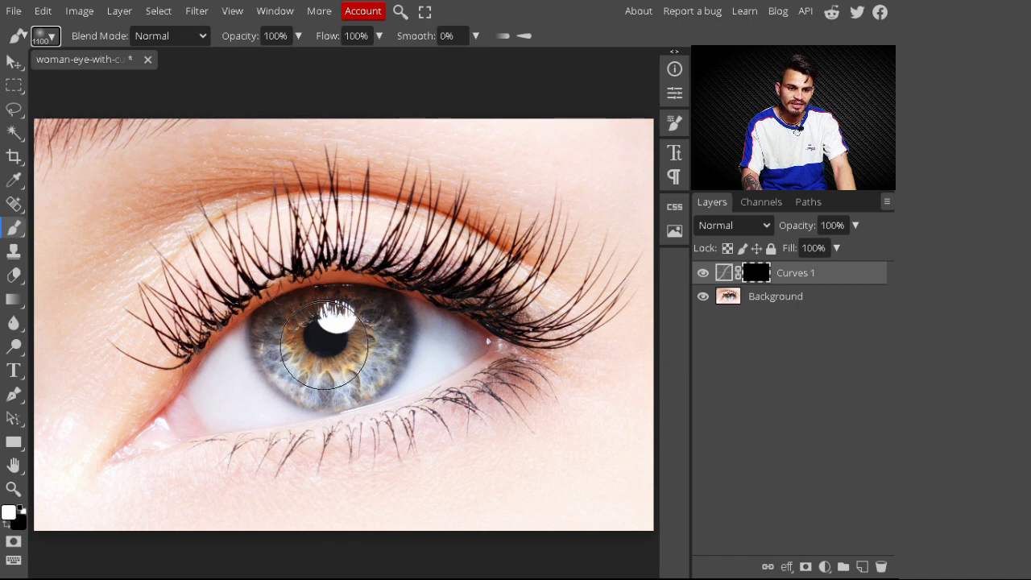
- Paint white over the whole iris on the Curves 1 mask to reveal the brightening there
mouse_move(324, 345)
mouse_down()
mouse_move(339, 354)
mouse_move(298, 349)
mouse_up()
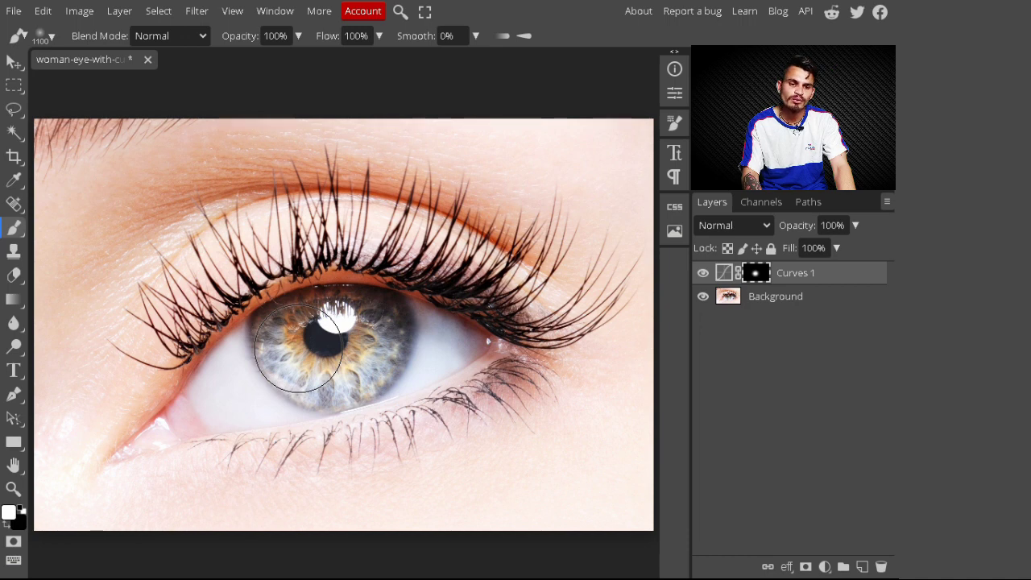
drag(298, 348, 365, 338)
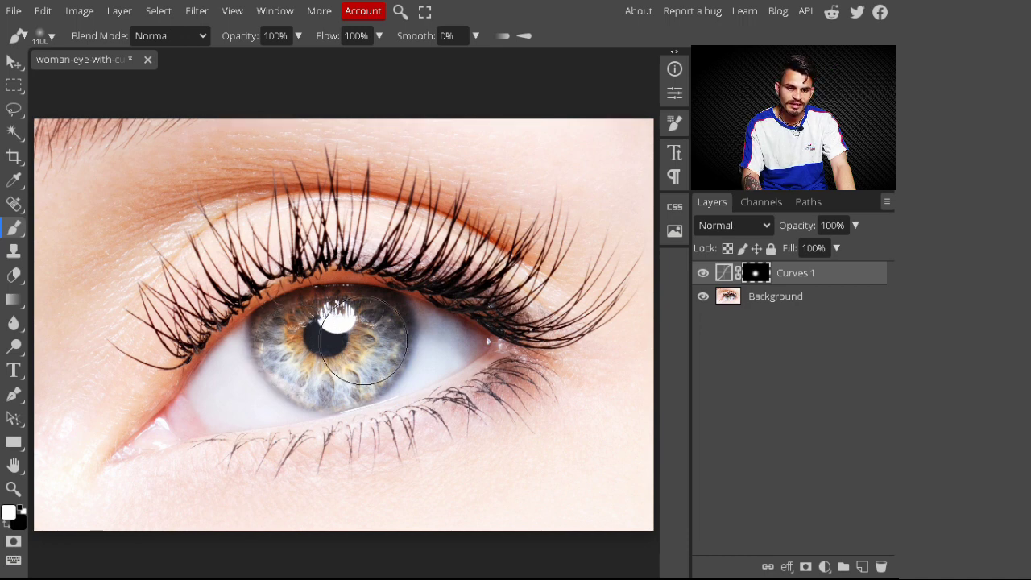
drag(364, 338, 347, 344)
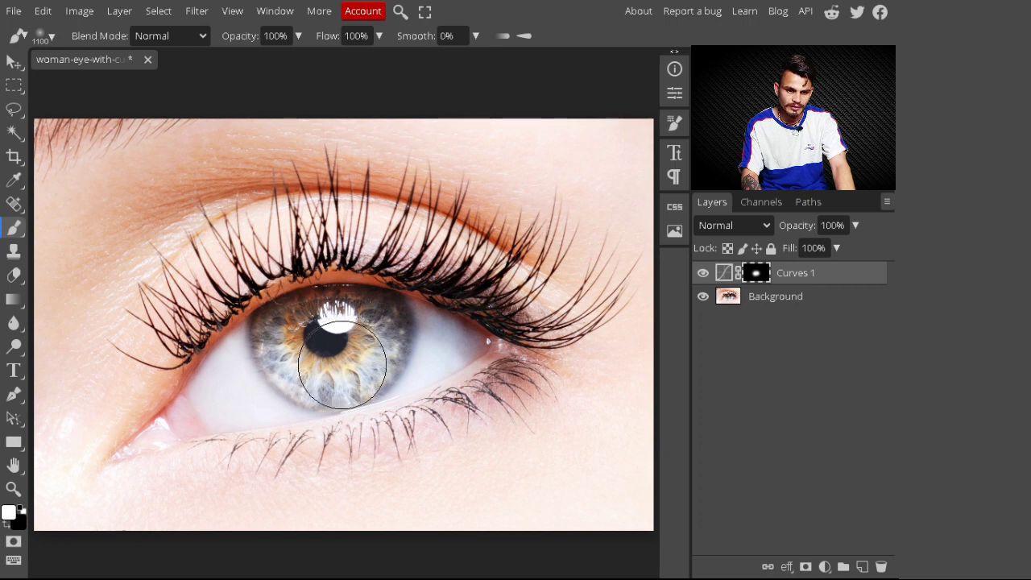
drag(342, 365, 347, 329)
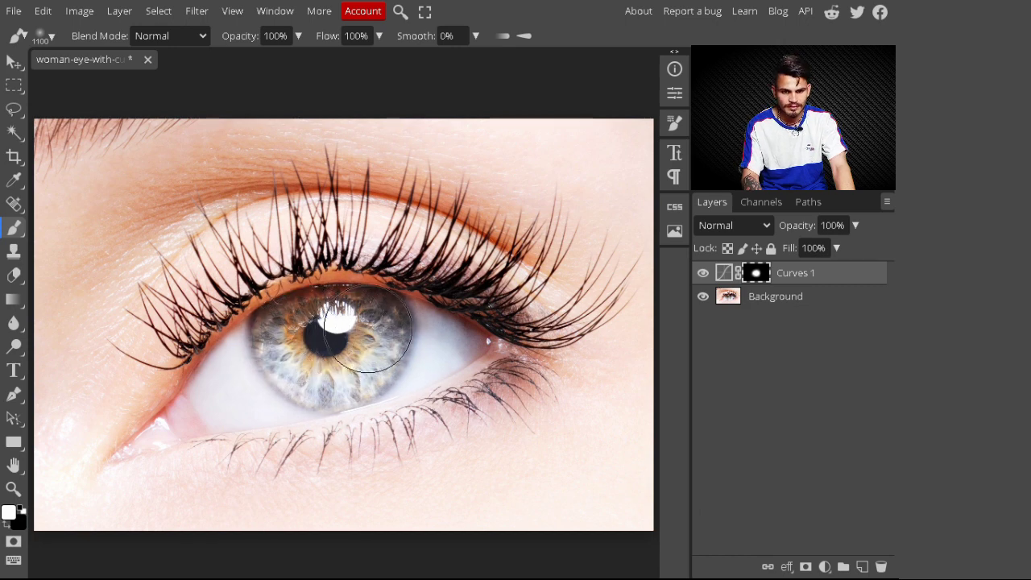
- Add a Hue/Saturation adjustment layer above Curves 1 with Colorize on, hue 150 and saturation 69
click(826, 567)
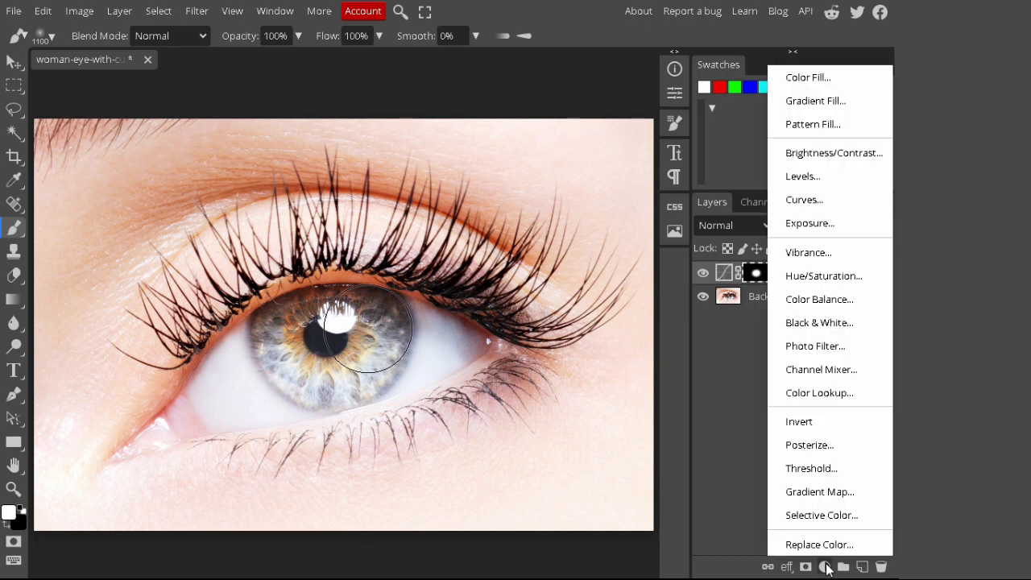
click(841, 280)
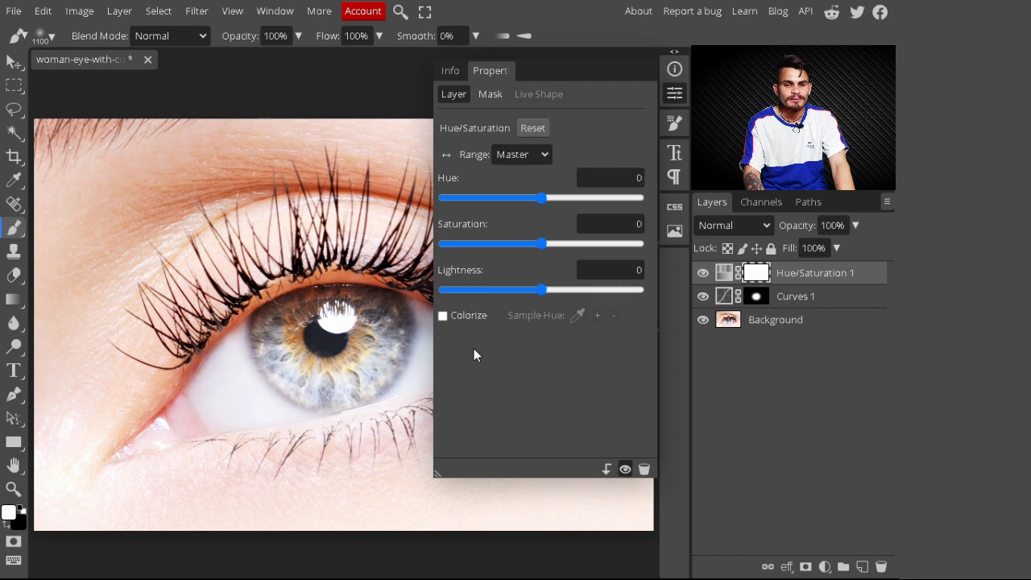
click(443, 316)
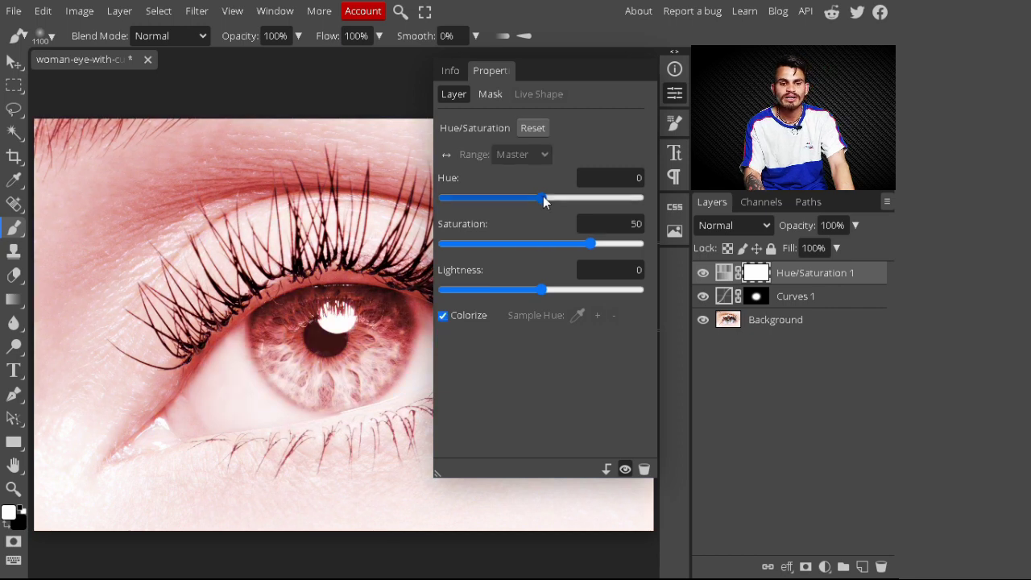
drag(543, 197, 623, 197)
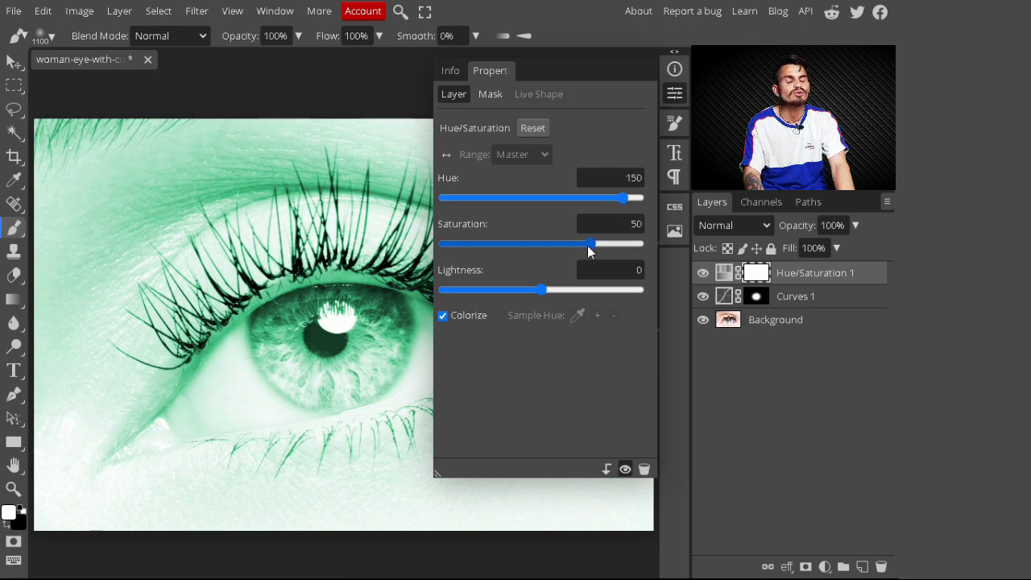
drag(590, 246, 609, 244)
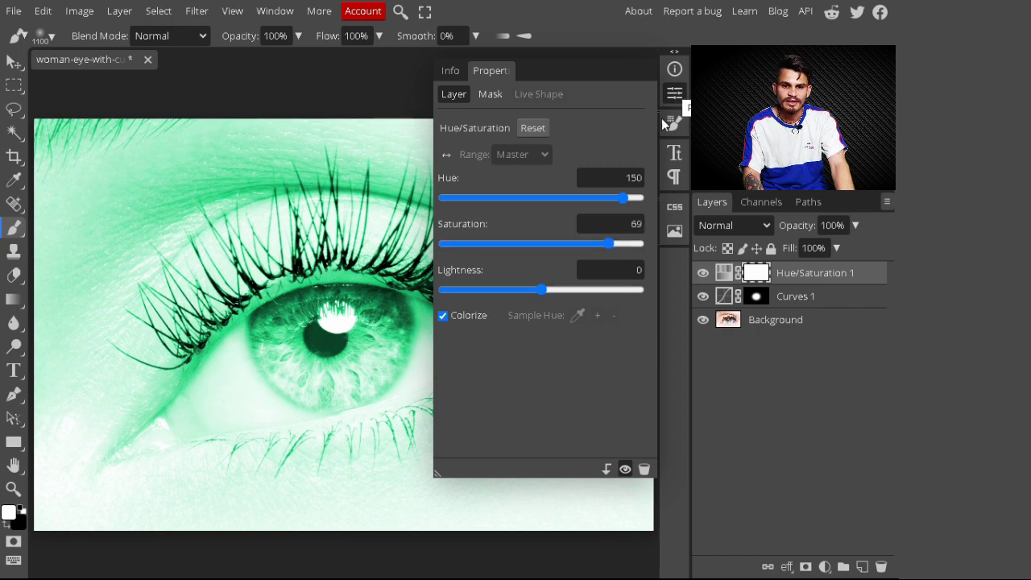
click(644, 231)
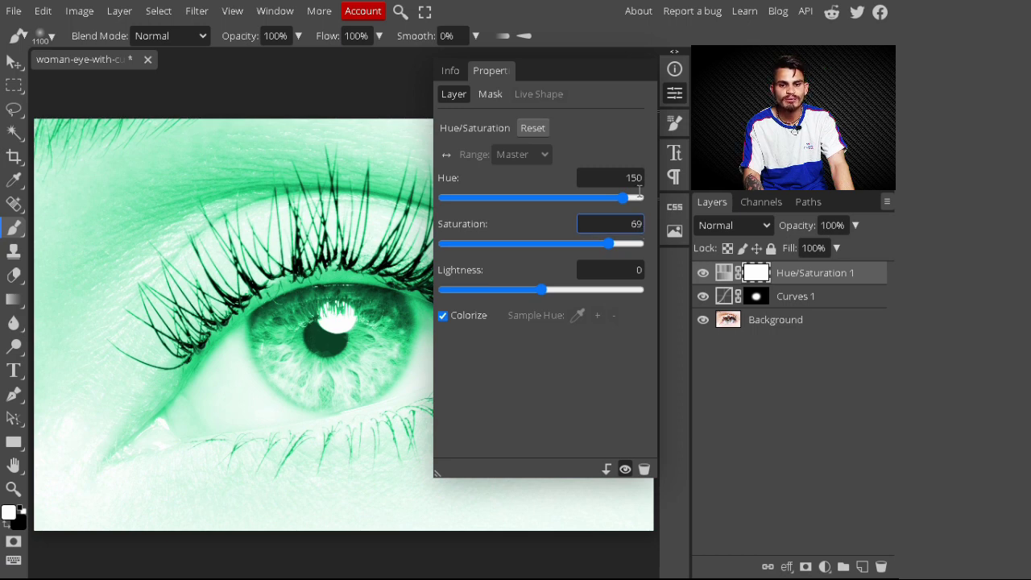
click(675, 92)
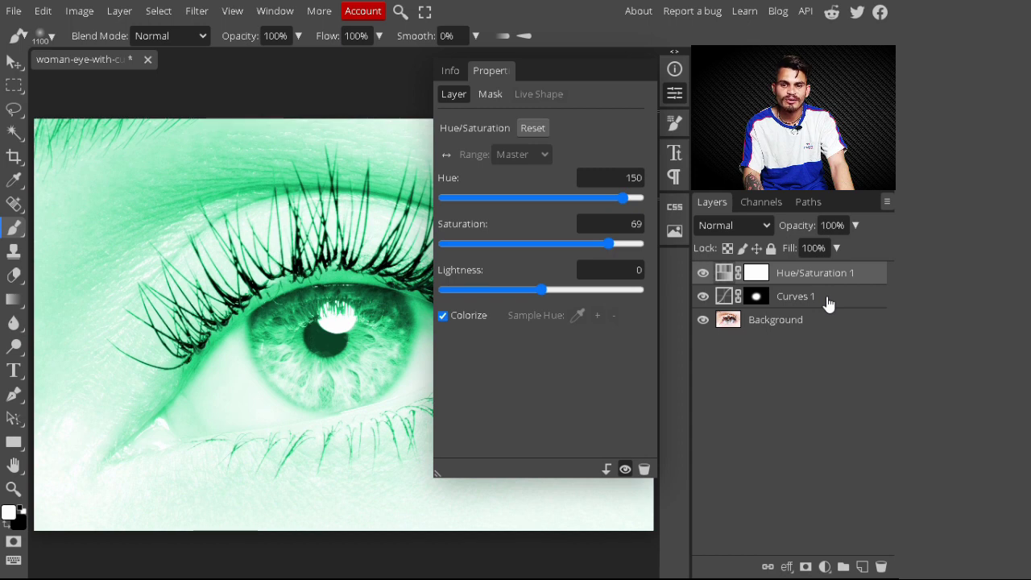
- Invert the Hue/Saturation 1 mask to black and paint white over the iris to tint it green
click(757, 274)
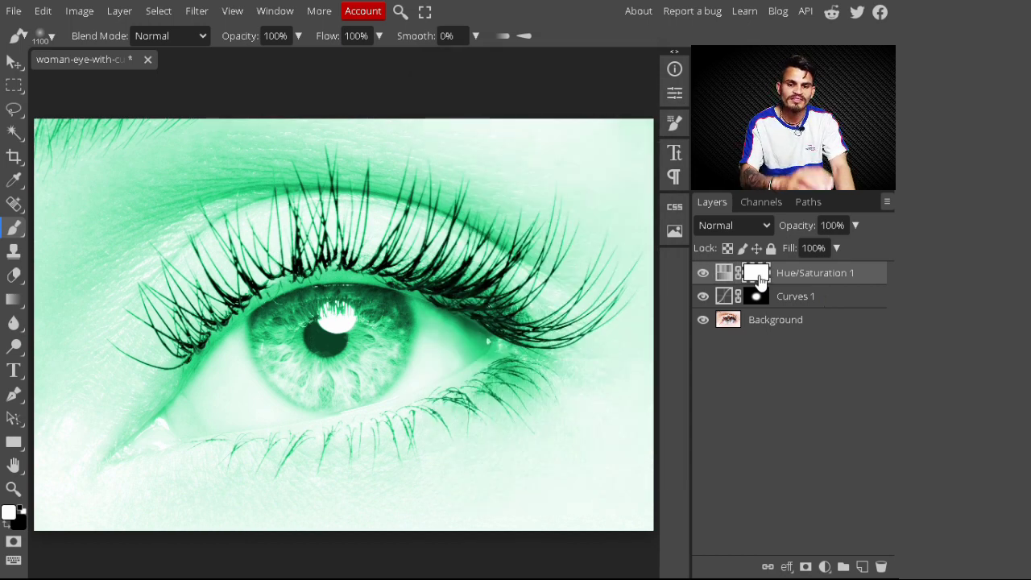
key(ctrl+i)
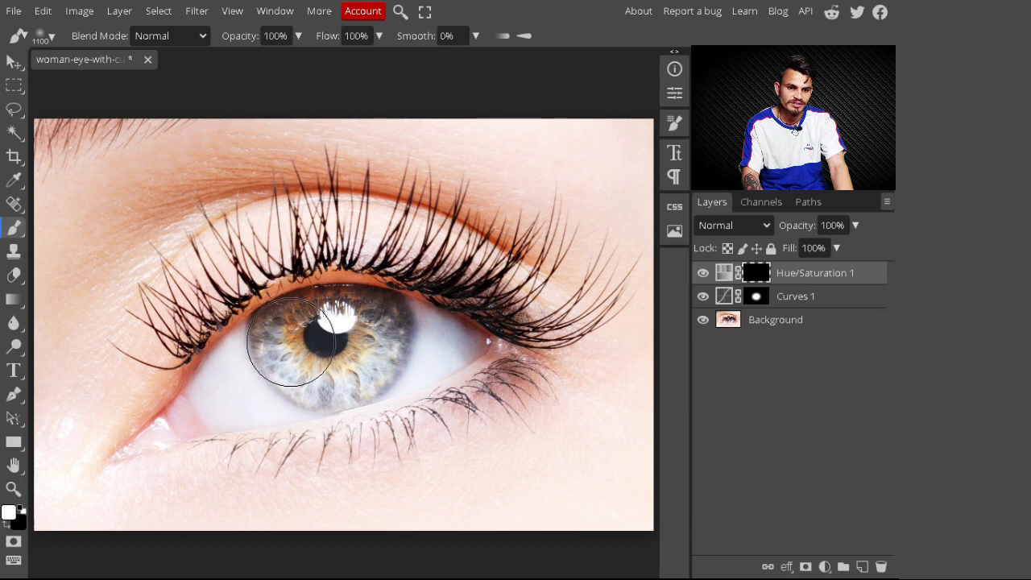
drag(290, 343, 317, 363)
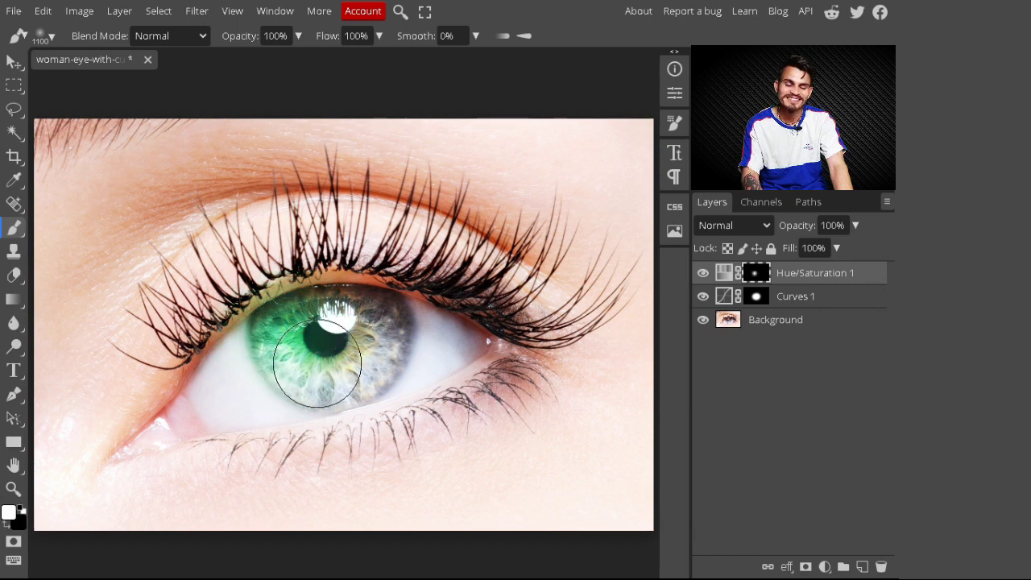
drag(317, 363, 362, 339)
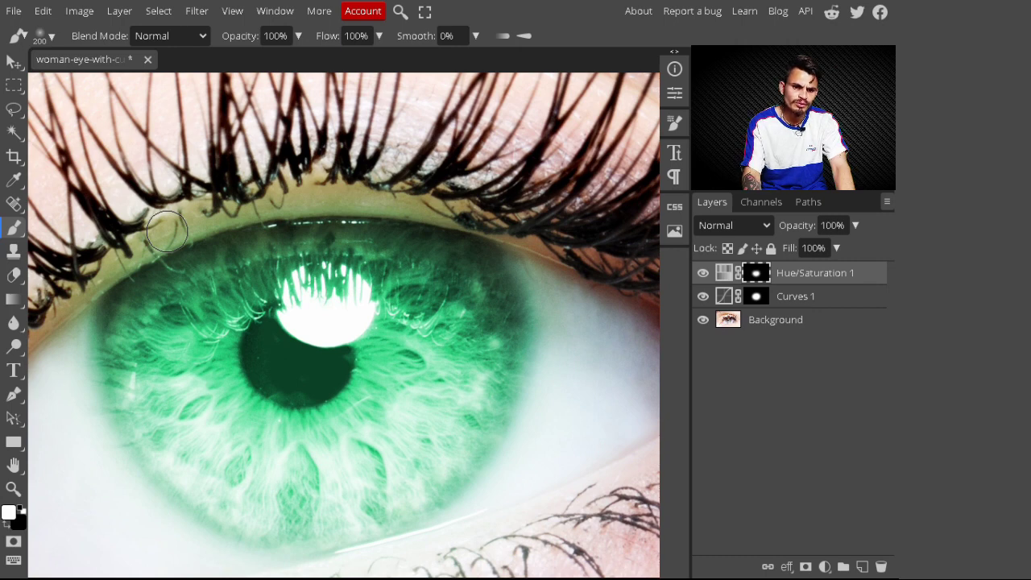
- Paint black with a 250 px brush along the upper eyelid on the Hue/Saturation 1 mask to remove the green spill
key(bracketright)
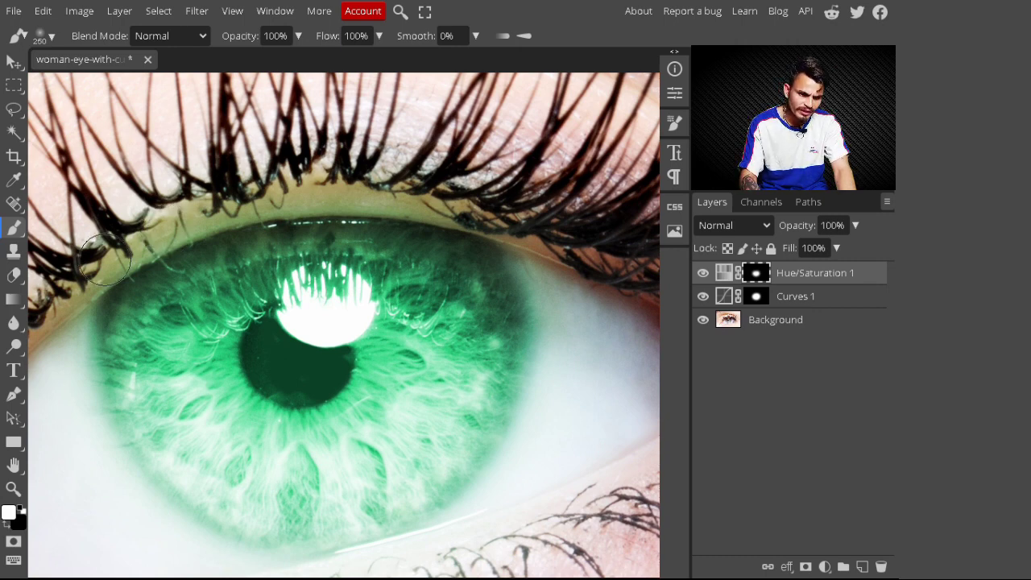
mouse_move(105, 258)
mouse_down()
mouse_move(145, 224)
mouse_move(104, 257)
mouse_up()
key(x)
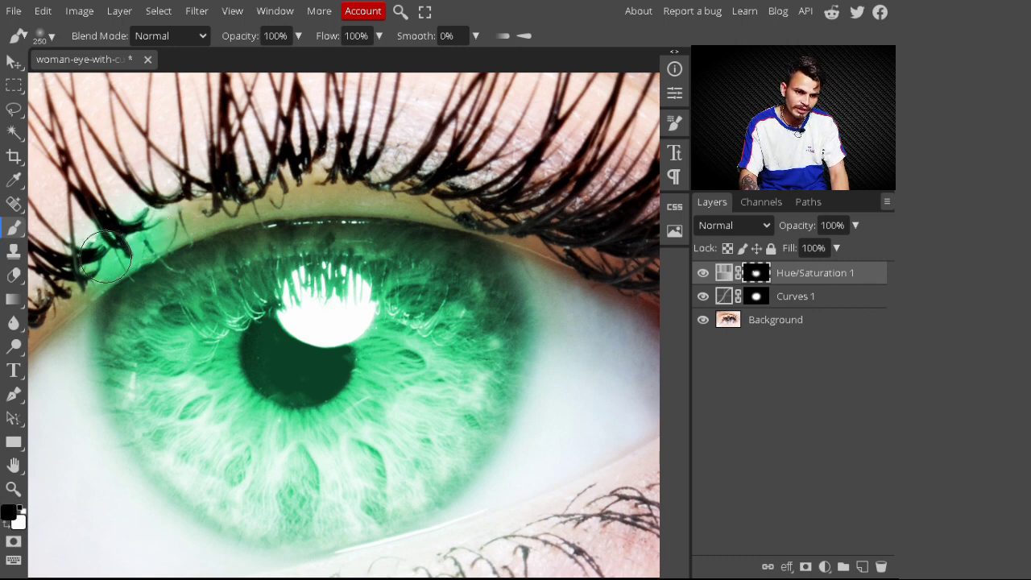
drag(105, 254, 380, 193)
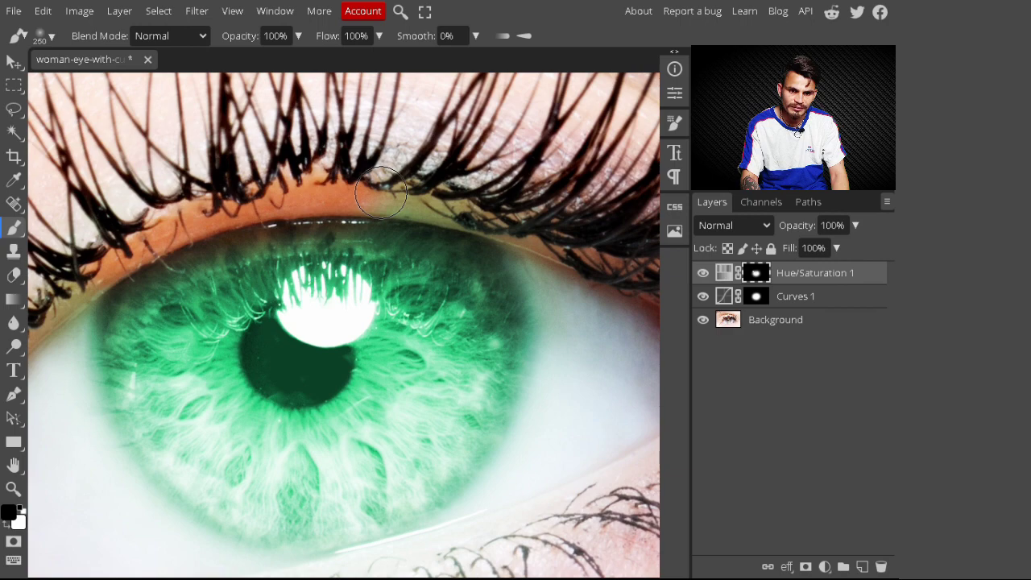
drag(380, 193, 586, 257)
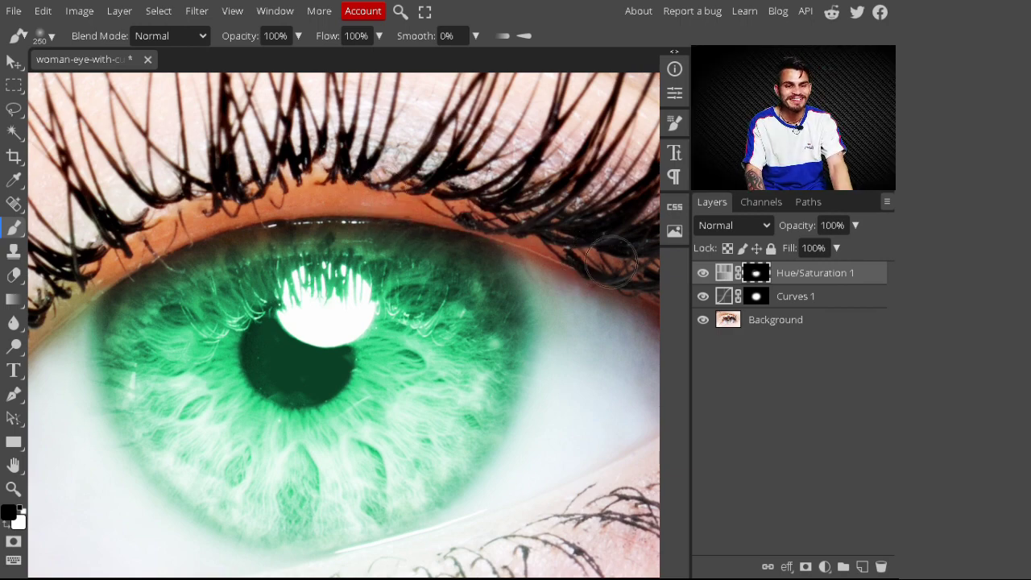
key(ctrl+0)
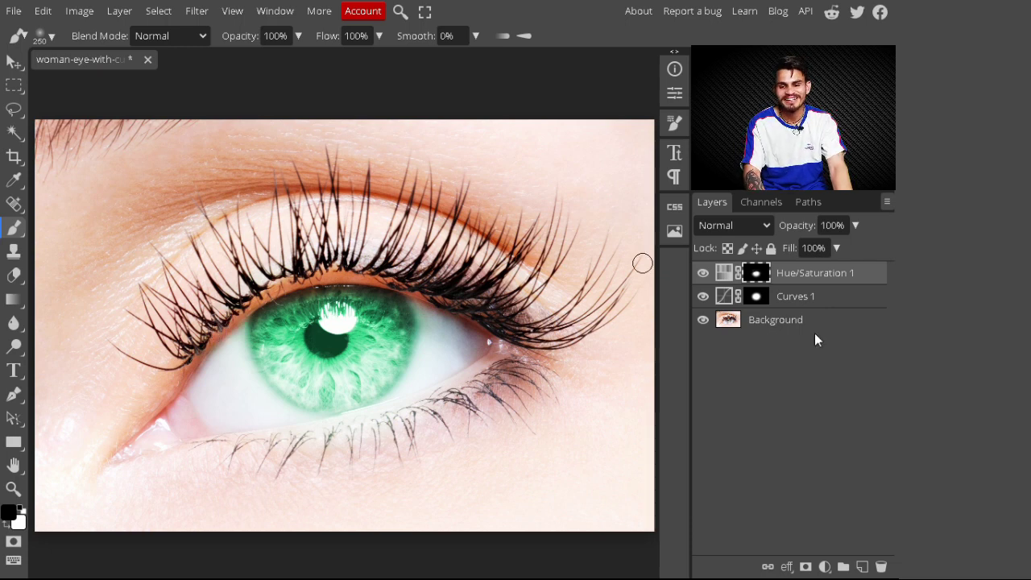
- Add a second Hue/Saturation adjustment layer on top with Colorize on, hue 40 and saturation 87
click(825, 567)
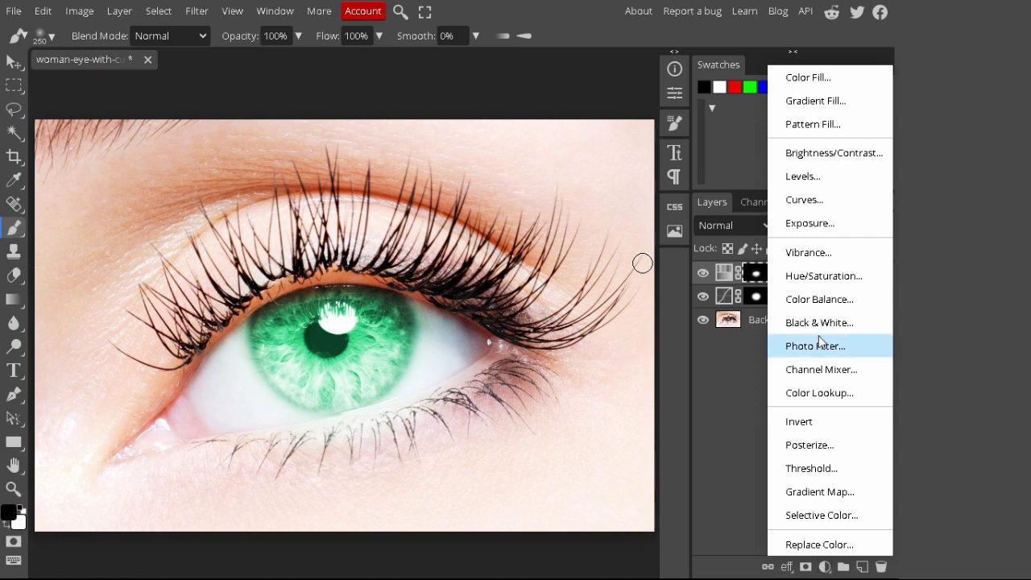
click(818, 278)
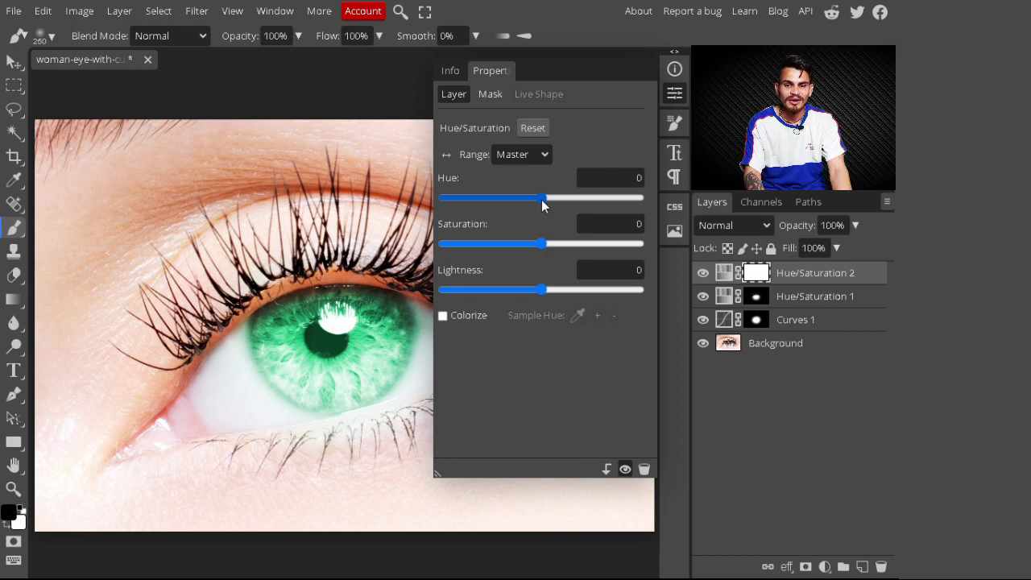
click(443, 315)
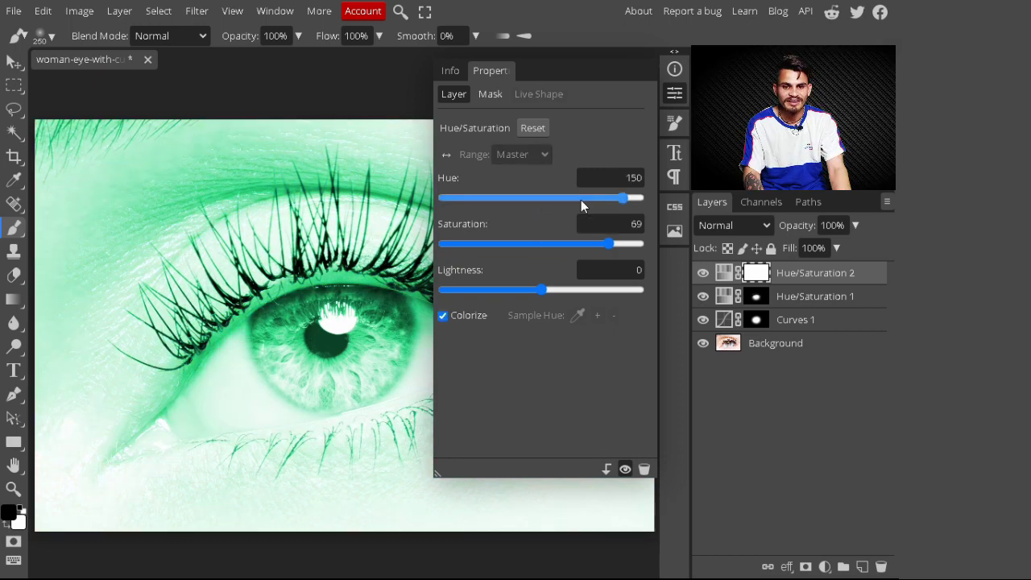
drag(580, 199, 562, 197)
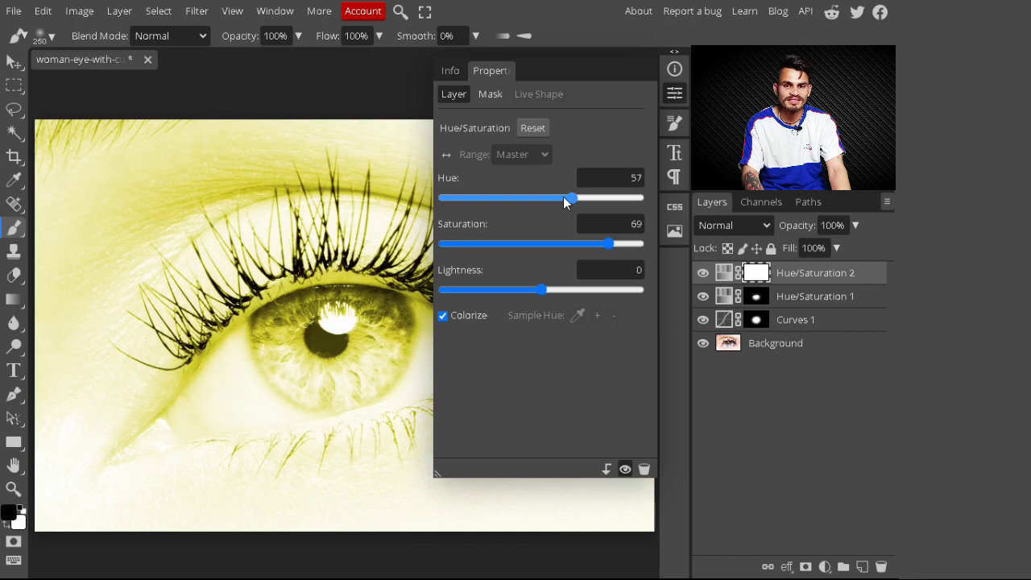
drag(563, 200, 568, 200)
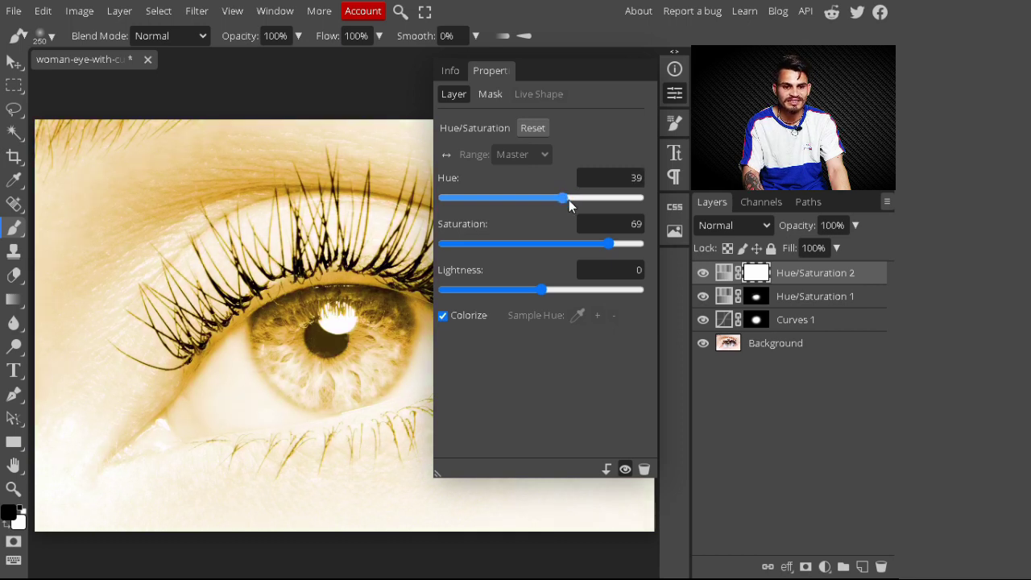
drag(610, 242, 632, 250)
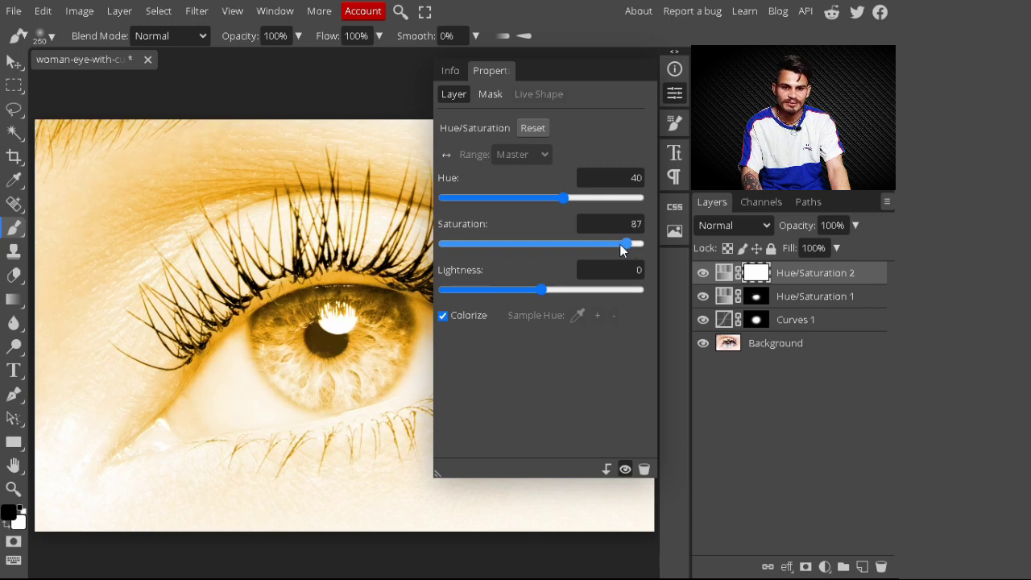
click(758, 255)
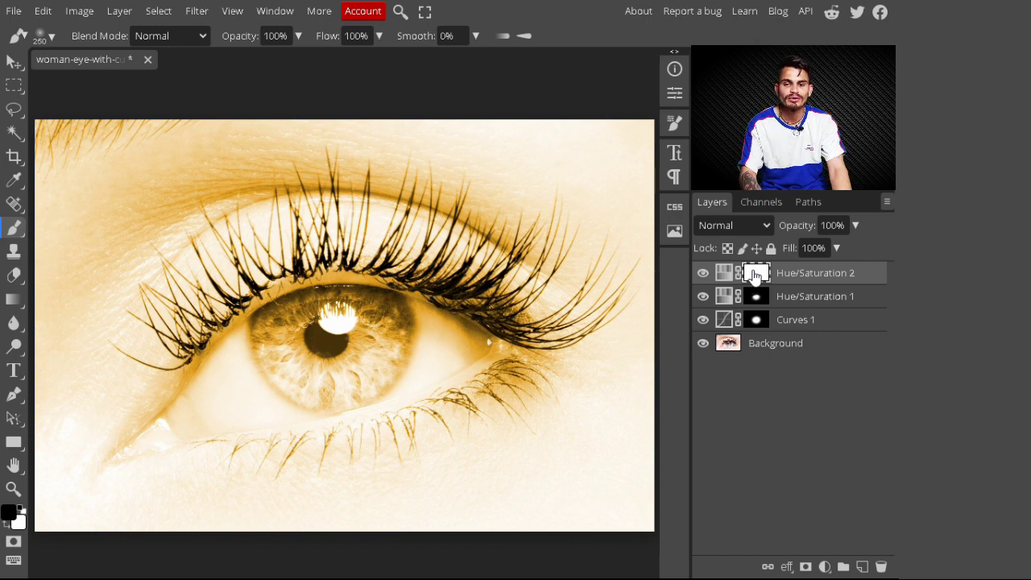
- Invert the Hue/Saturation 2 mask to black and paint white around the pupil with 900 and 600 px brushes to tint the inner iris orange
click(755, 275)
key(ctrl+i)
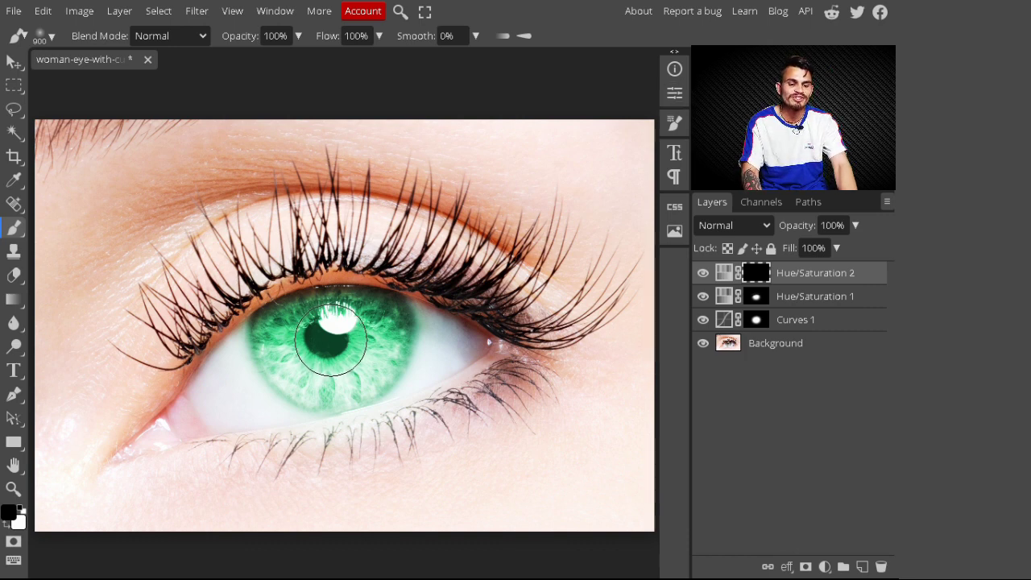
key(x)
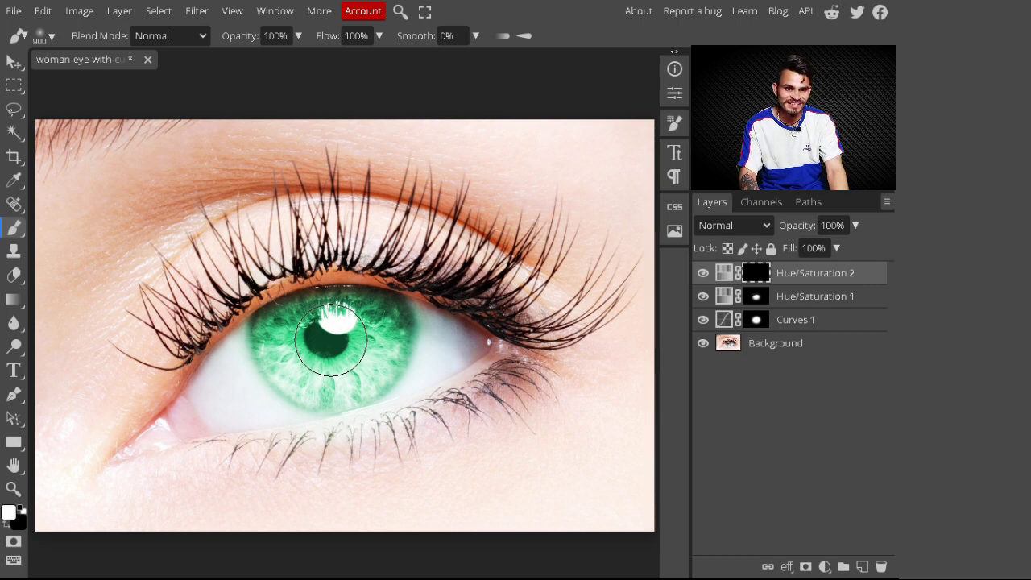
mouse_move(331, 340)
mouse_down()
mouse_move(336, 348)
mouse_move(348, 338)
mouse_up()
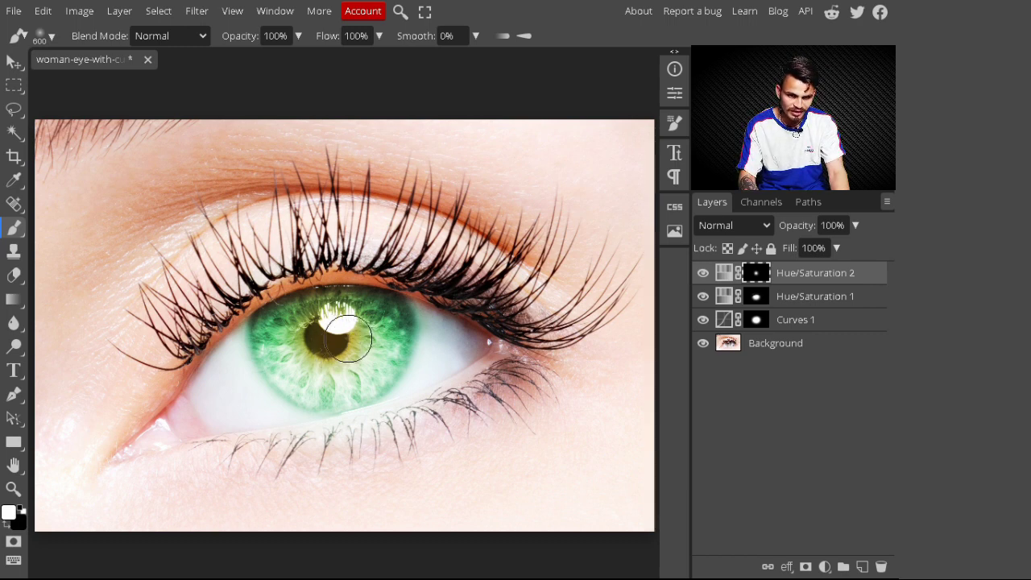
mouse_move(348, 338)
mouse_down()
mouse_move(320, 339)
mouse_move(327, 352)
mouse_move(366, 345)
mouse_move(354, 377)
mouse_up()
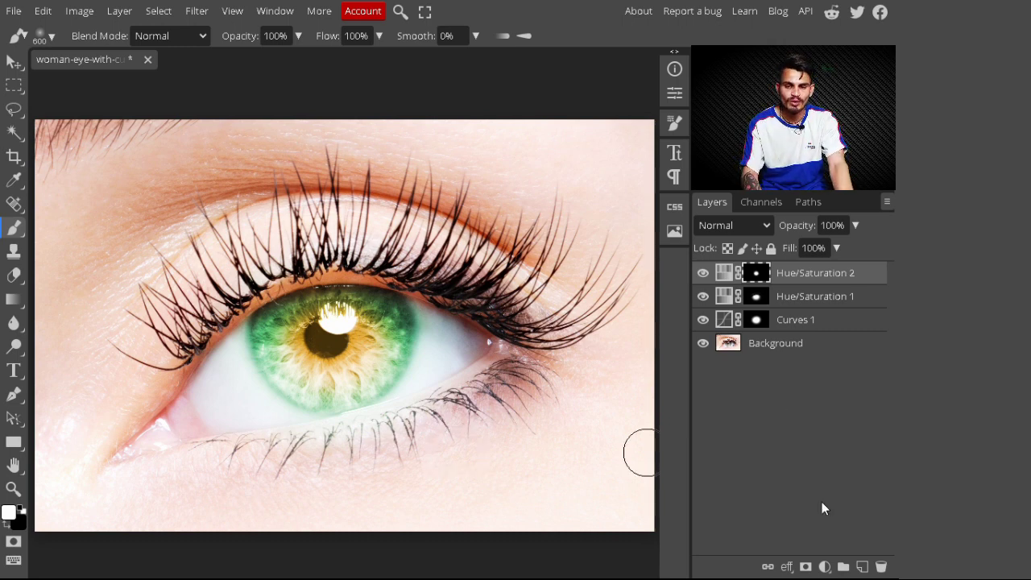
- Add a Curves adjustment layer on top and pull the RGB curve's midpoint down to input 132, output 101
click(825, 567)
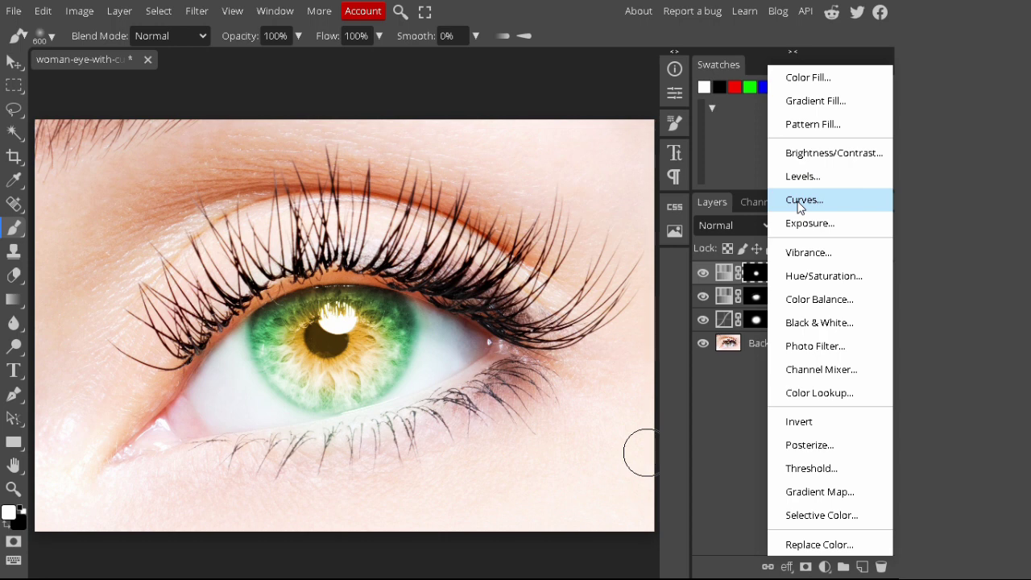
click(800, 201)
drag(540, 313, 540, 325)
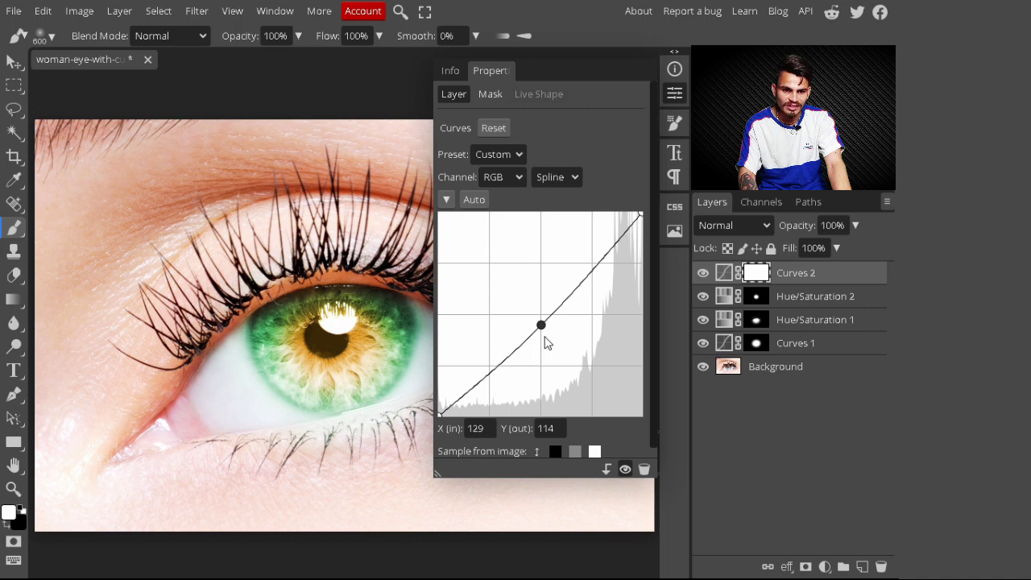
drag(540, 326, 544, 336)
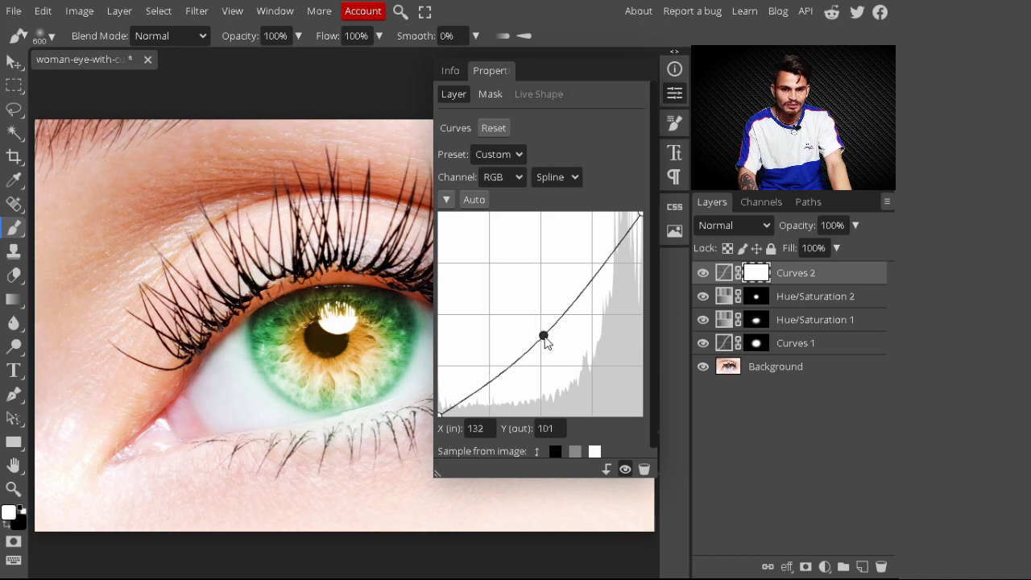
click(843, 447)
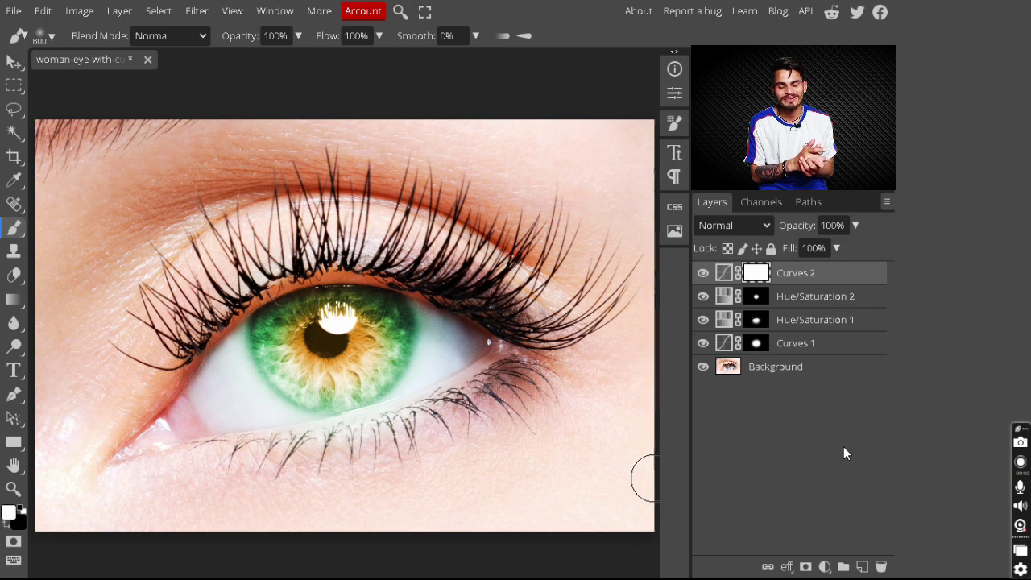
- Try different hues on the Hue/Saturation 1 layer and set it to hue 167 and saturation 84
double_click(729, 322)
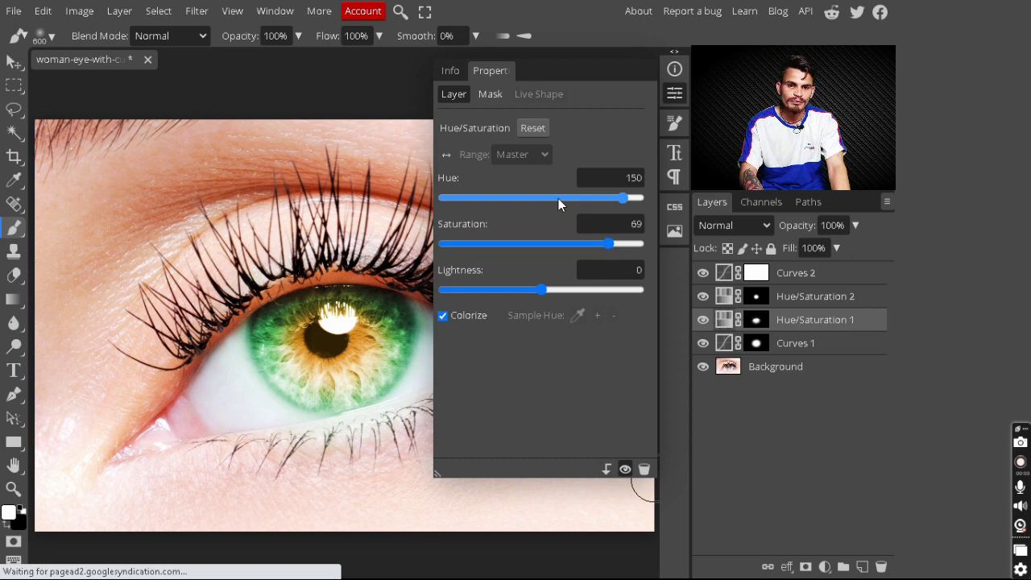
click(538, 198)
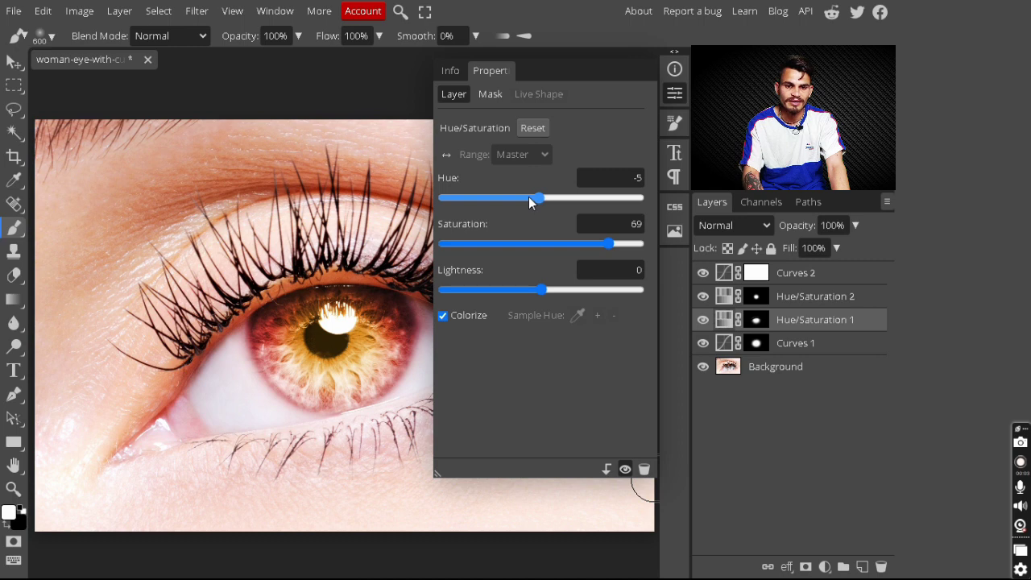
drag(528, 196, 450, 198)
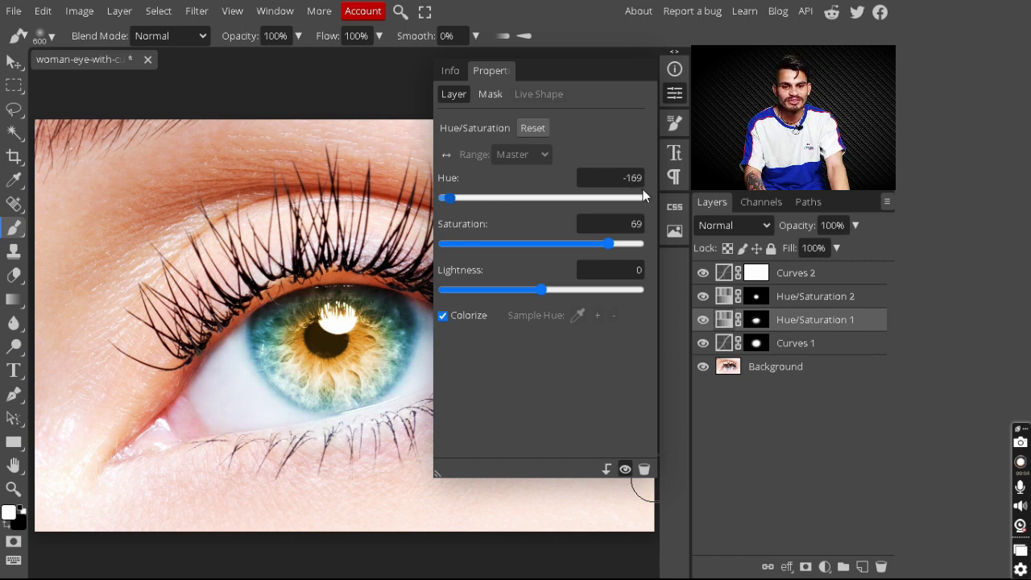
click(642, 195)
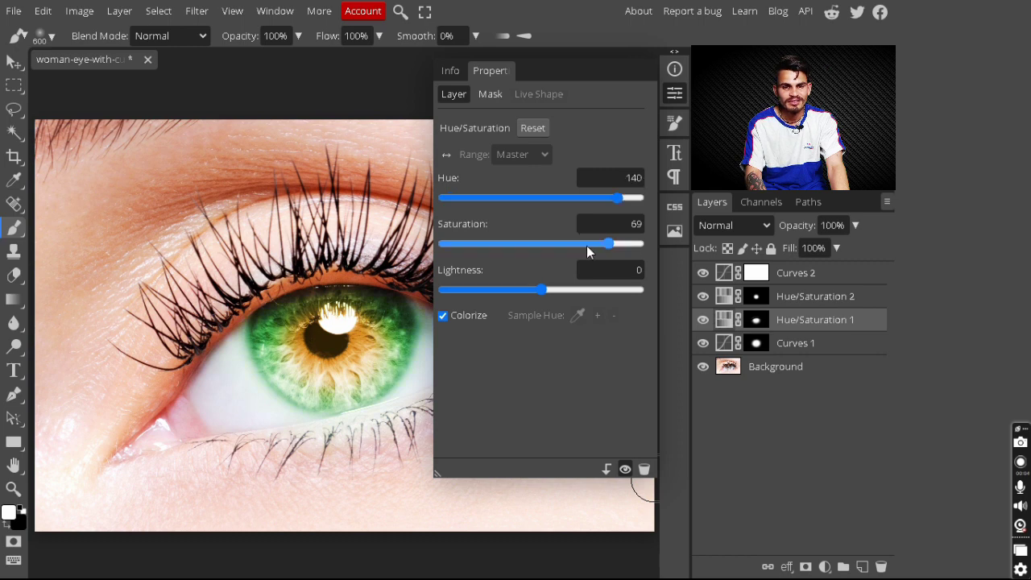
click(586, 246)
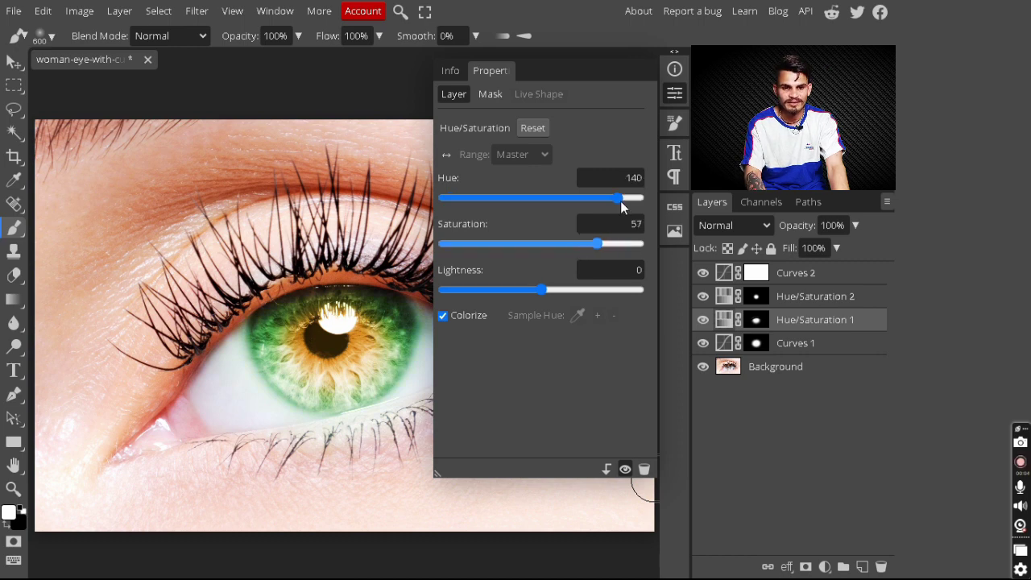
click(633, 199)
click(633, 200)
click(623, 244)
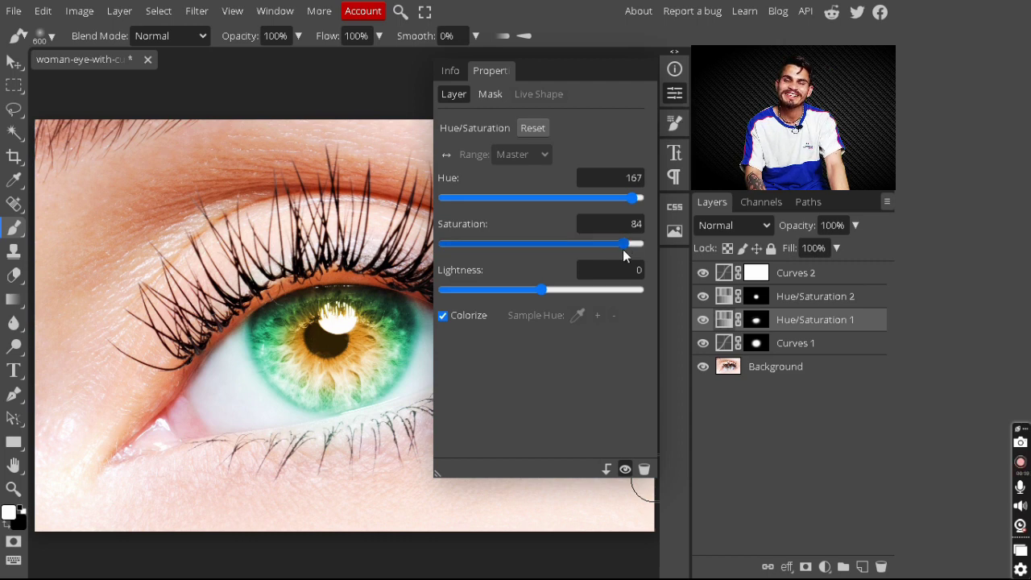
click(670, 101)
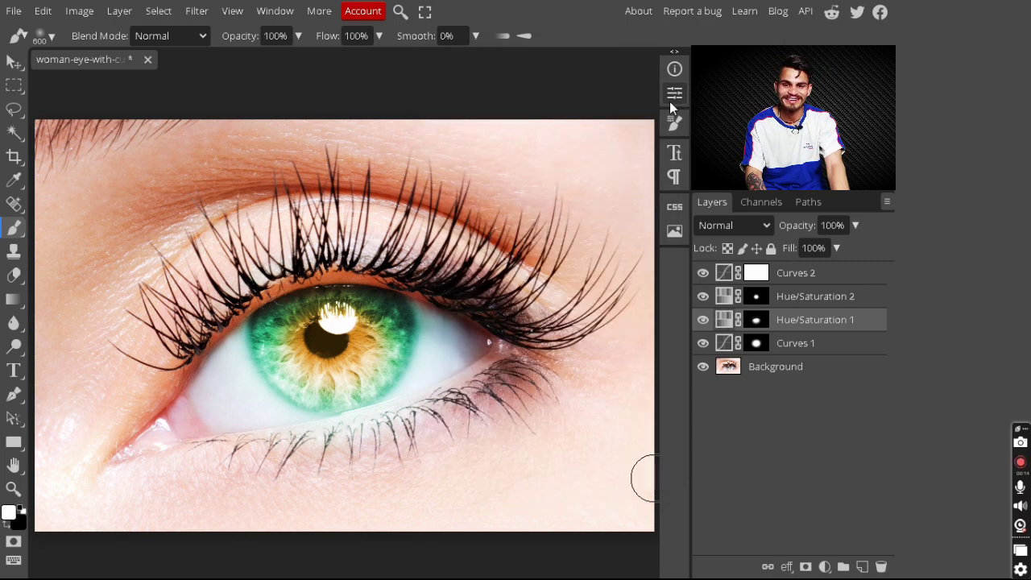
- Compare the original photo with the edit by hiding and restoring all layers above Background, and select the Curves 2 layer
alt+click(703, 369)
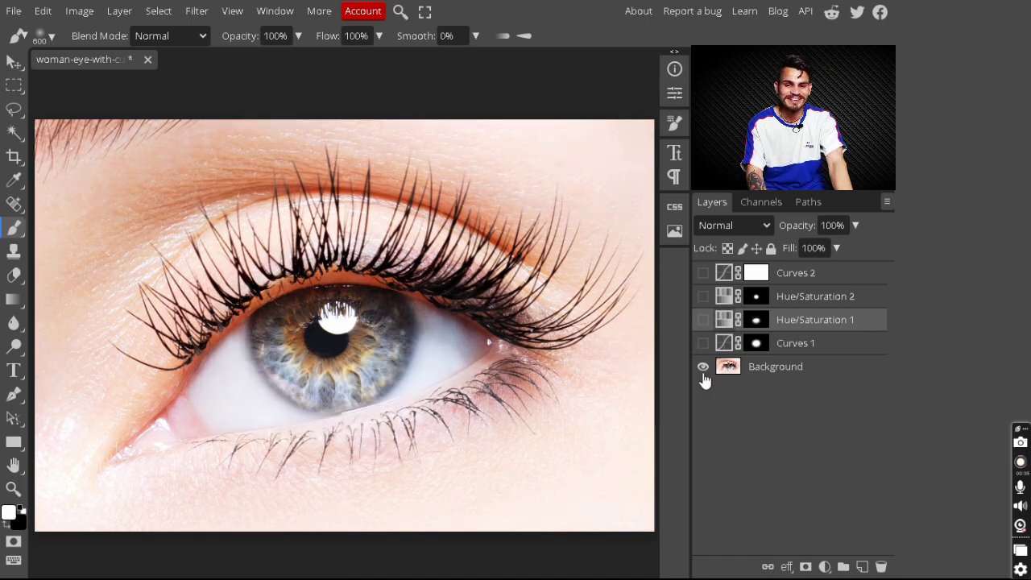
alt+click(704, 372)
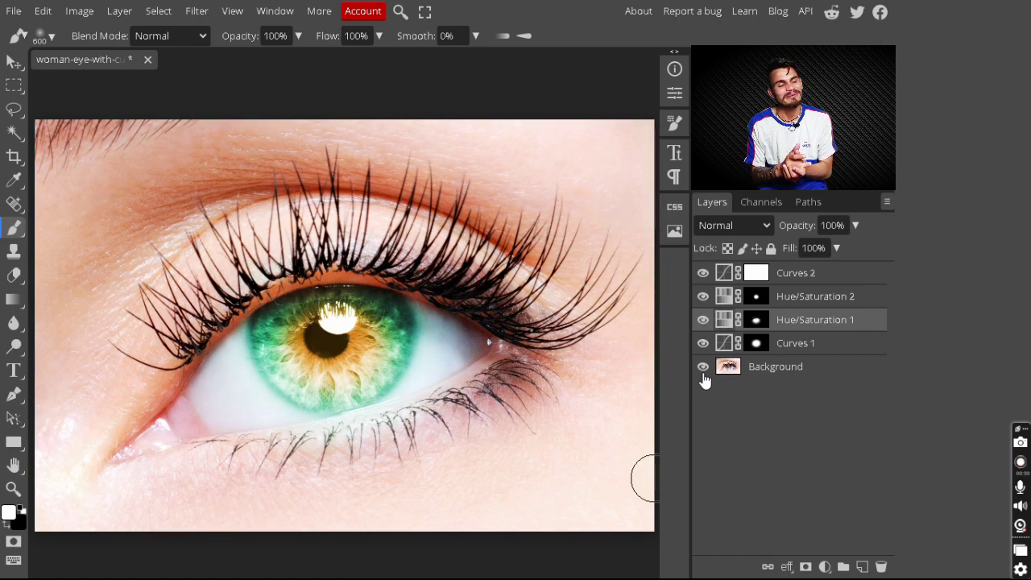
key(alt+period)
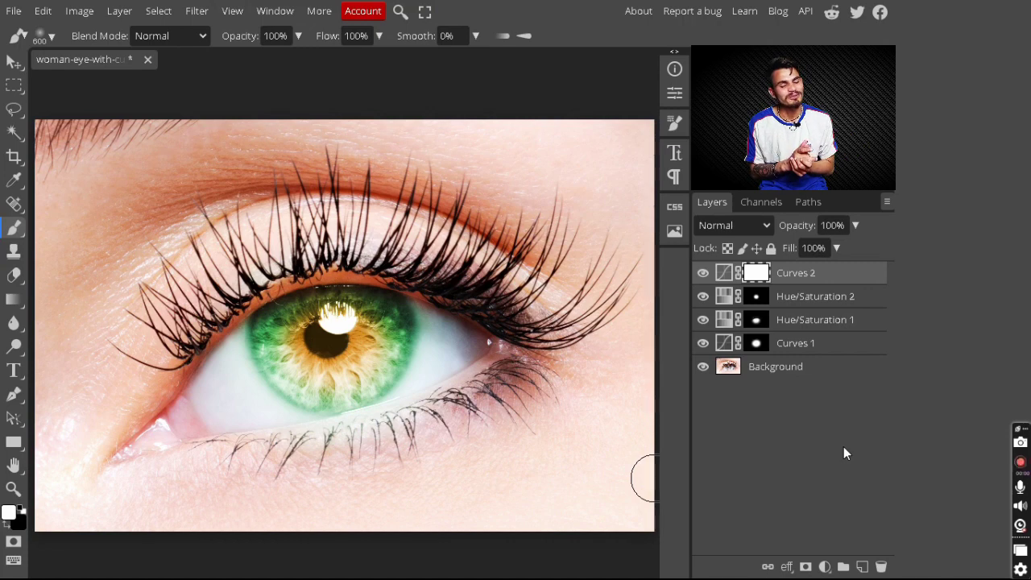